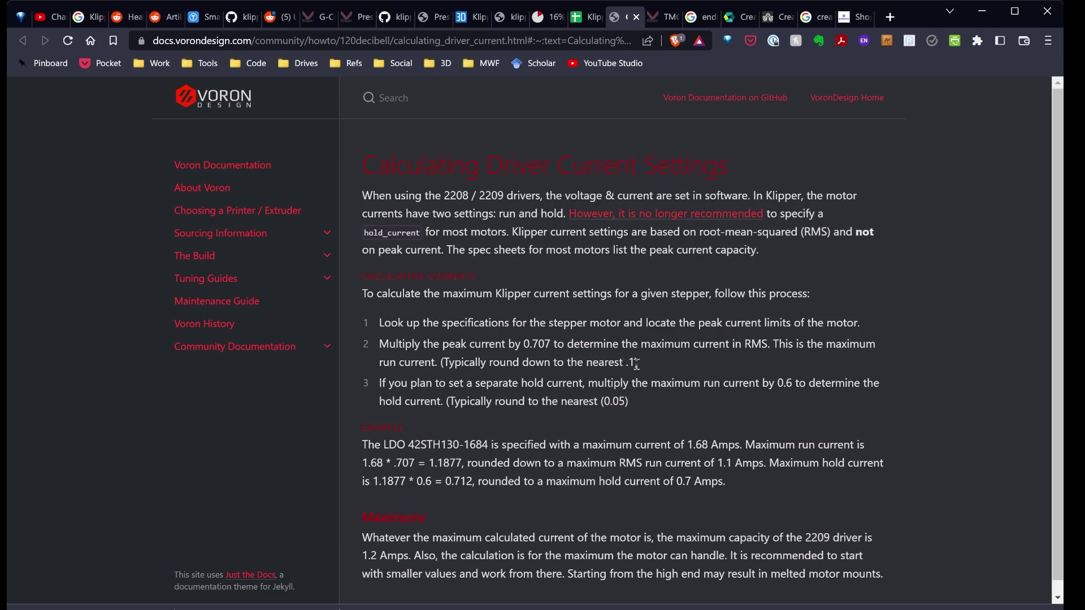
Try a Peak Current of 1.5 in B10 and inspect the Run Current formula in B12
click(578, 18)
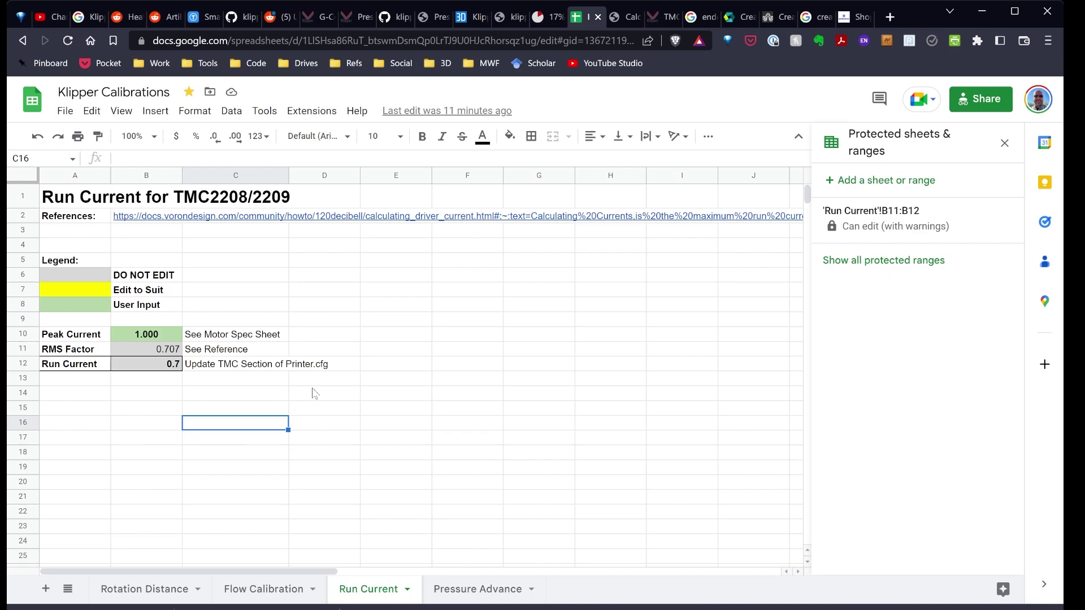
click(147, 339)
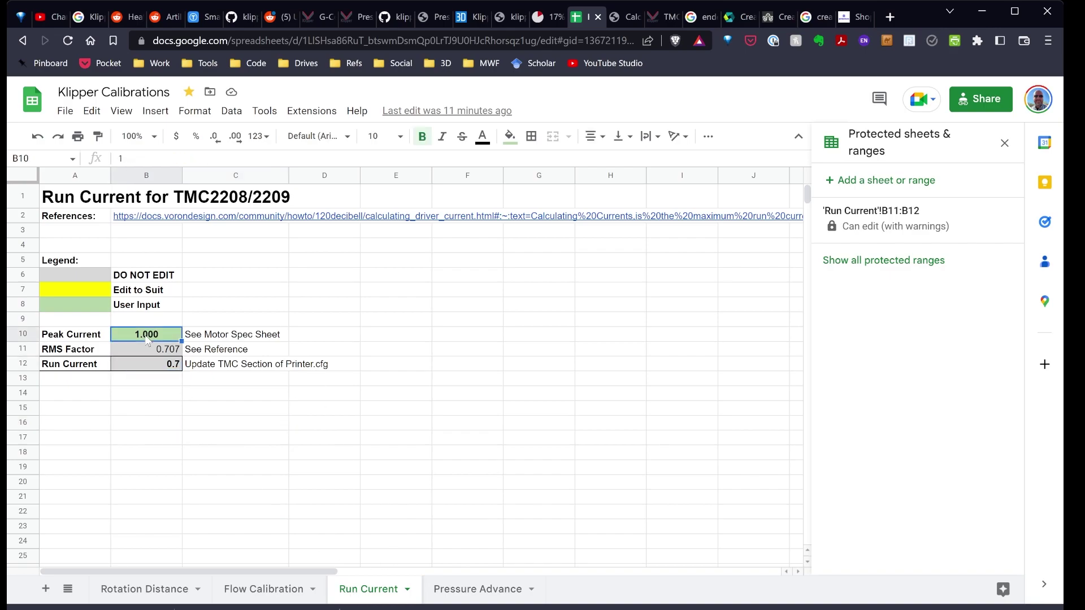
text(1.5)
click(172, 453)
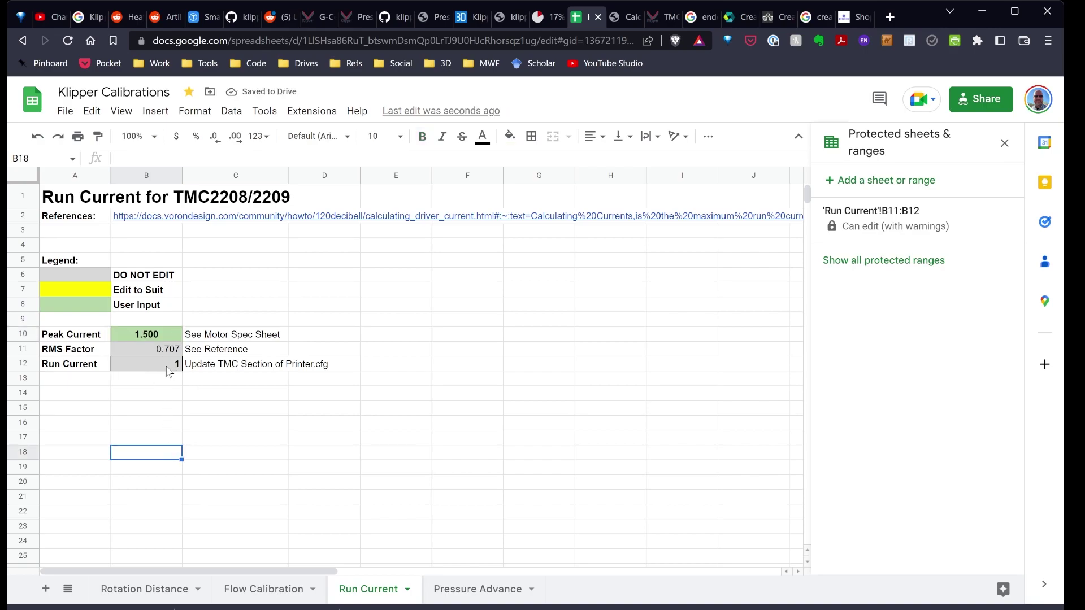
click(162, 367)
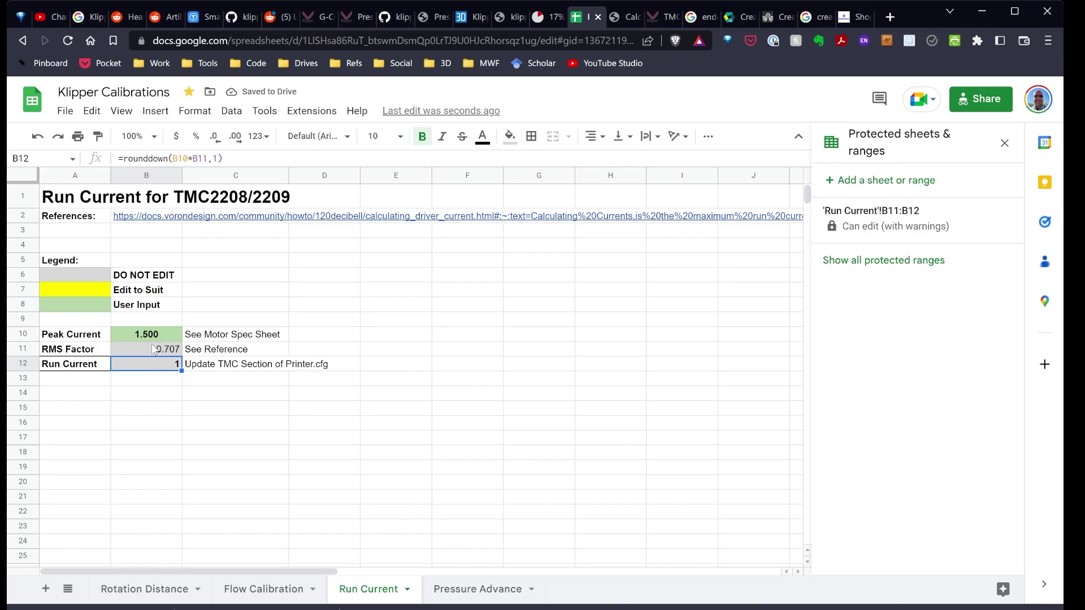
Try 0.84, then reset Peak Current to 1 for a Run Current of 0.7
click(154, 338)
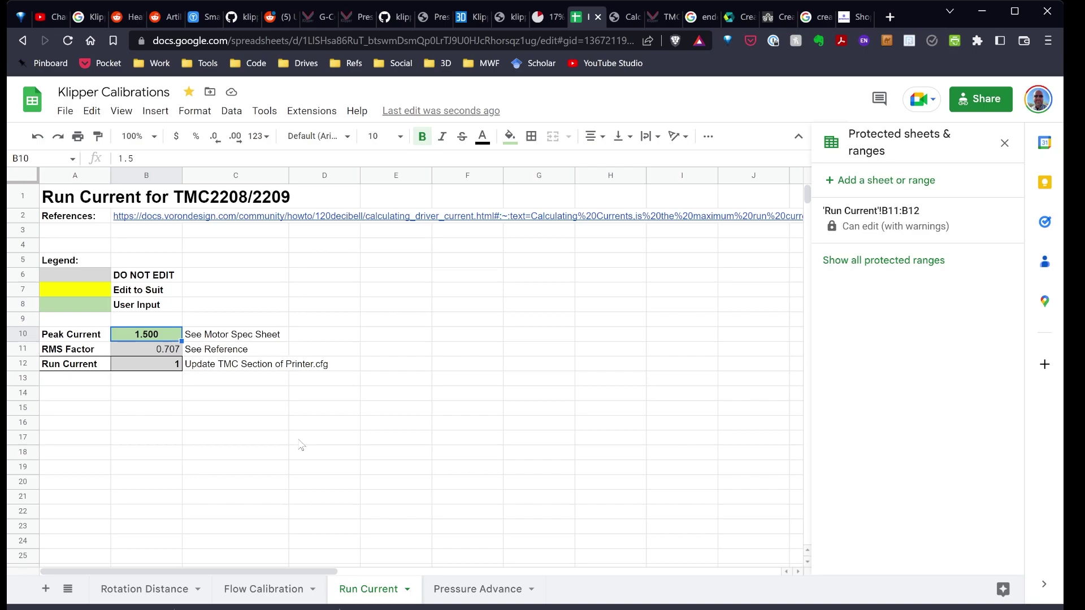
text(.84)
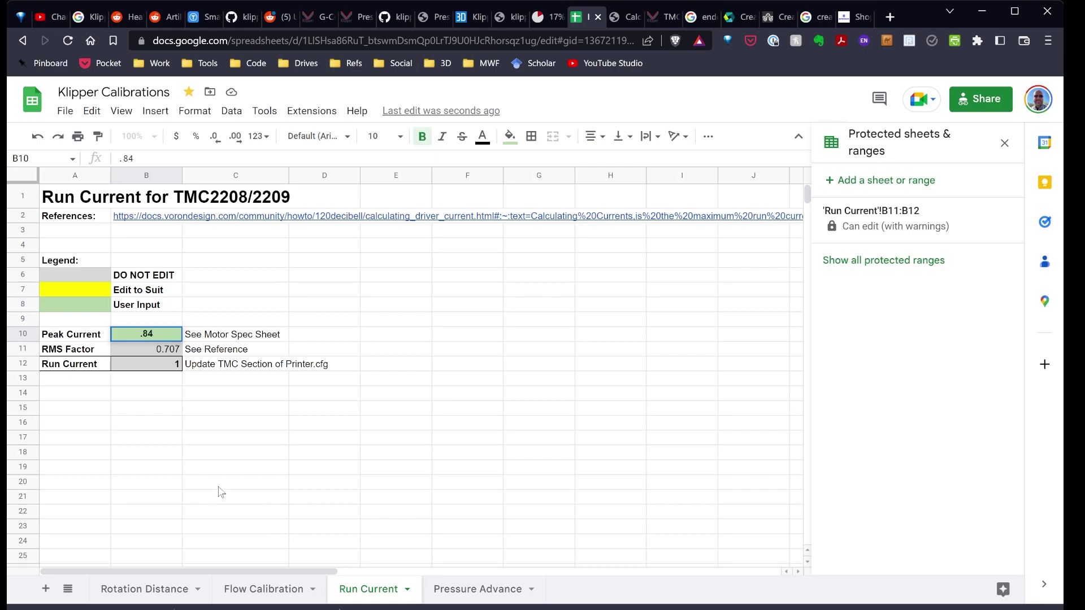
click(220, 485)
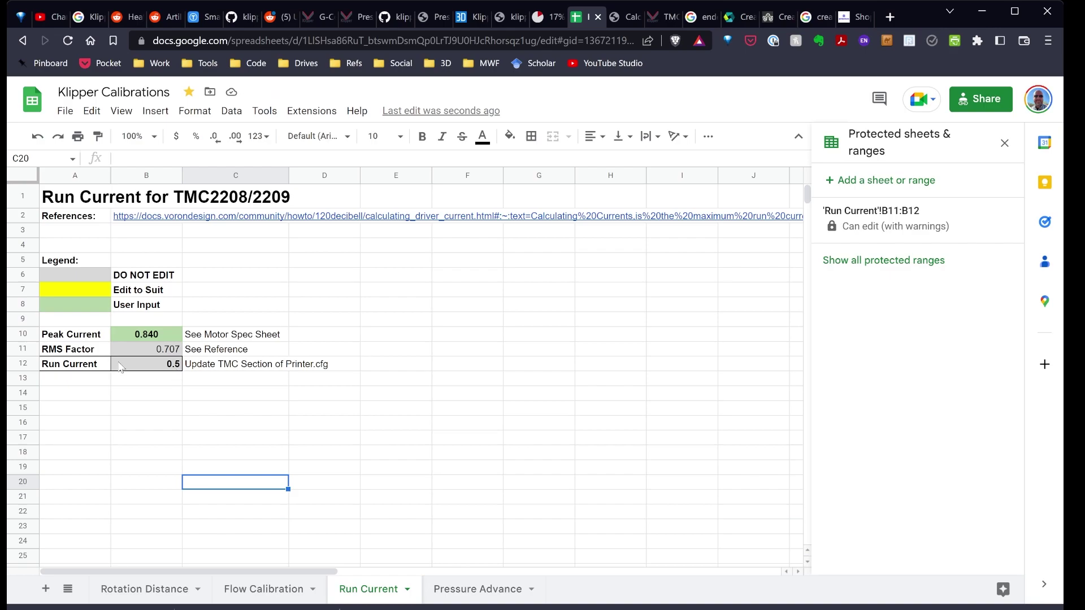
click(158, 337)
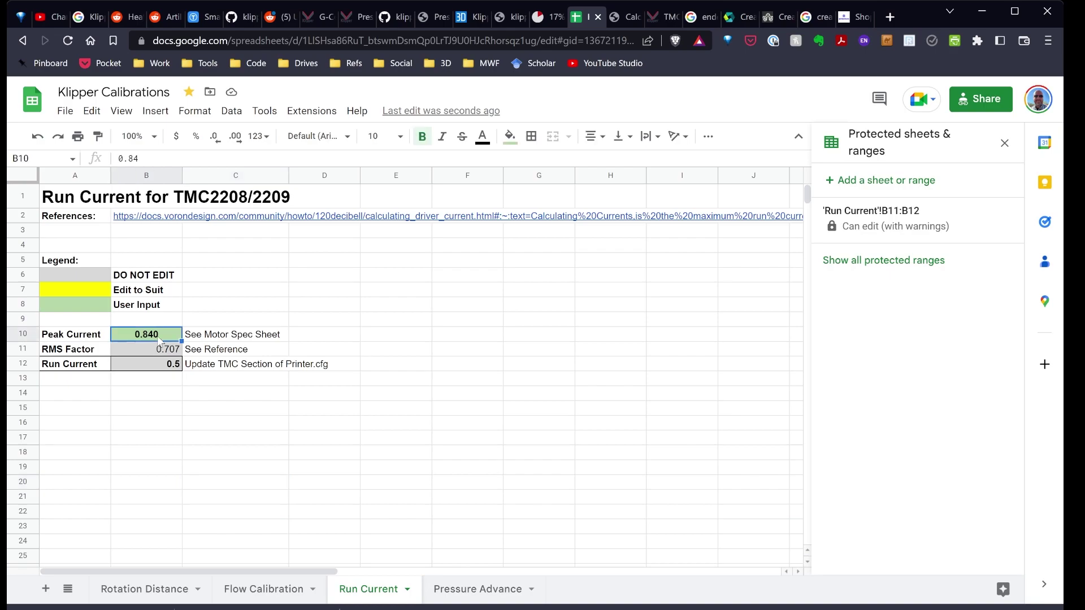
text(1)
click(156, 408)
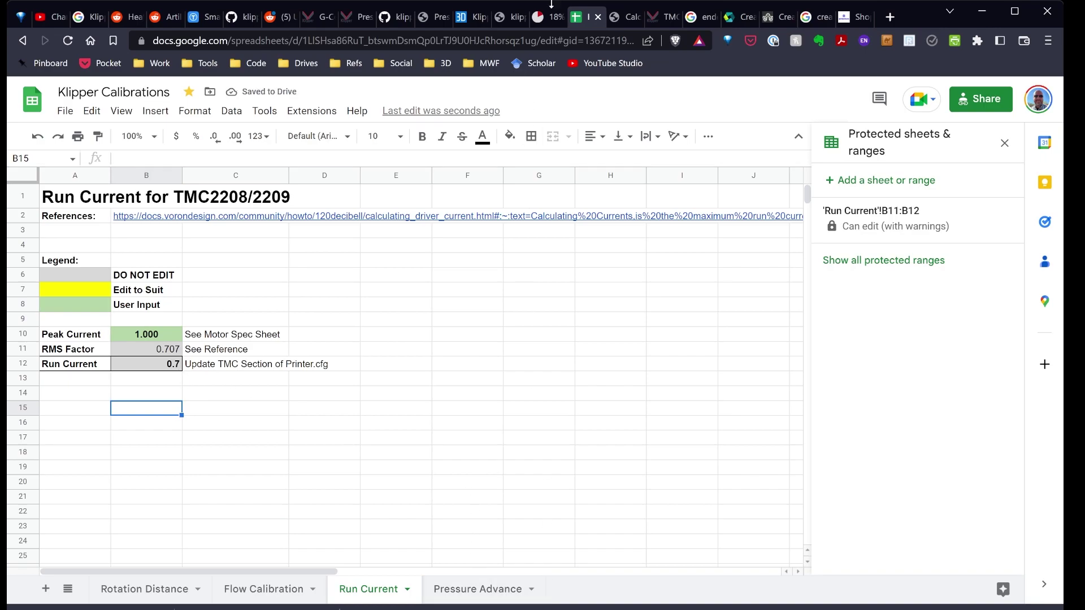
click(540, 19)
Open printer.cfg in Fluidd and check that stepper_x run_current on line 29 is 0.500
click(56, 408)
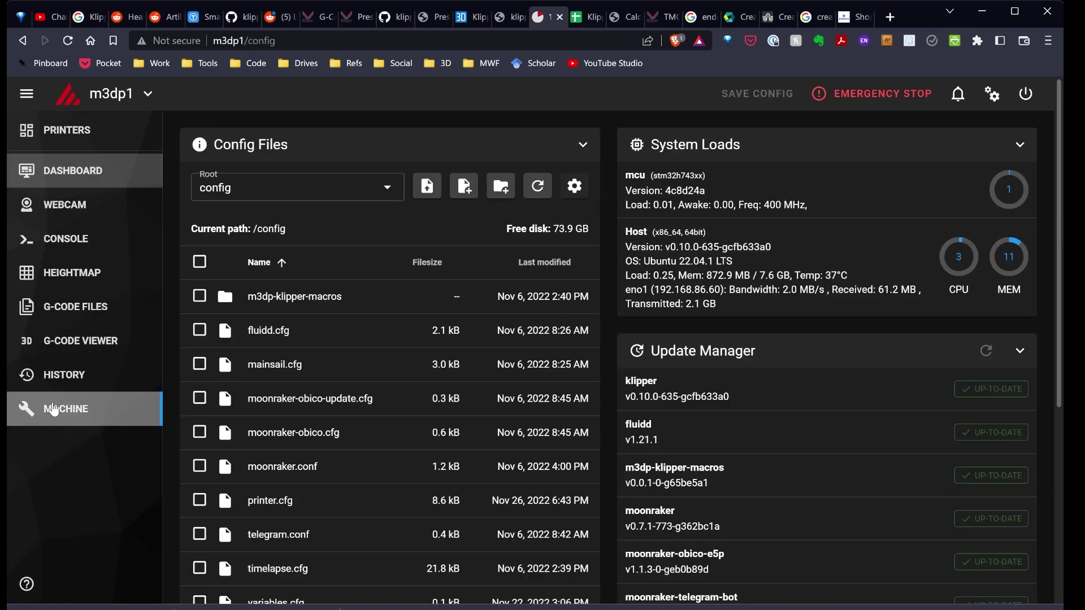
scroll(283, 409, down, 3)
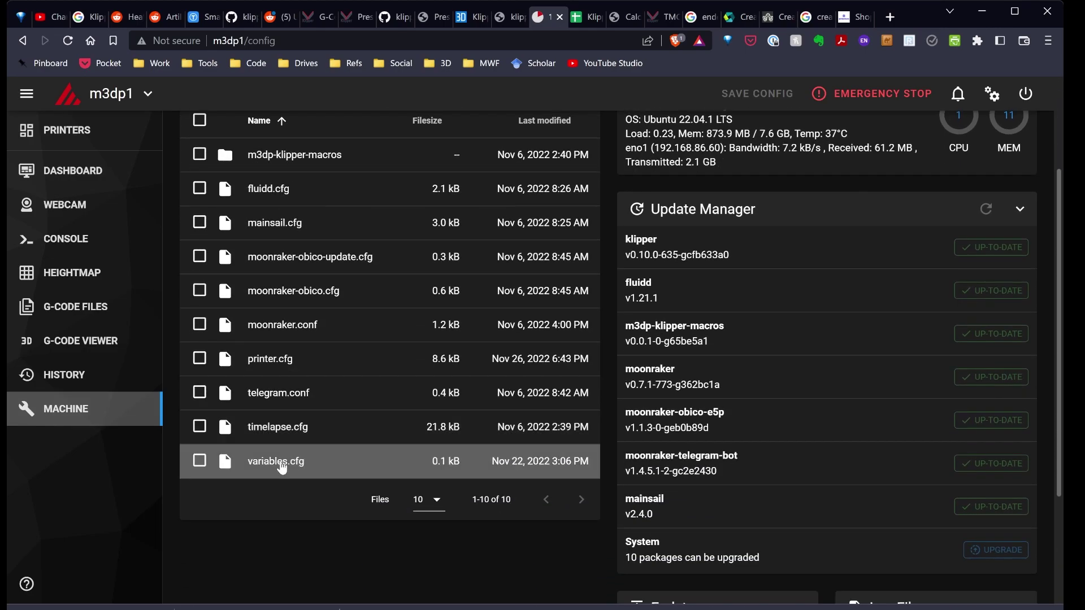
click(283, 362)
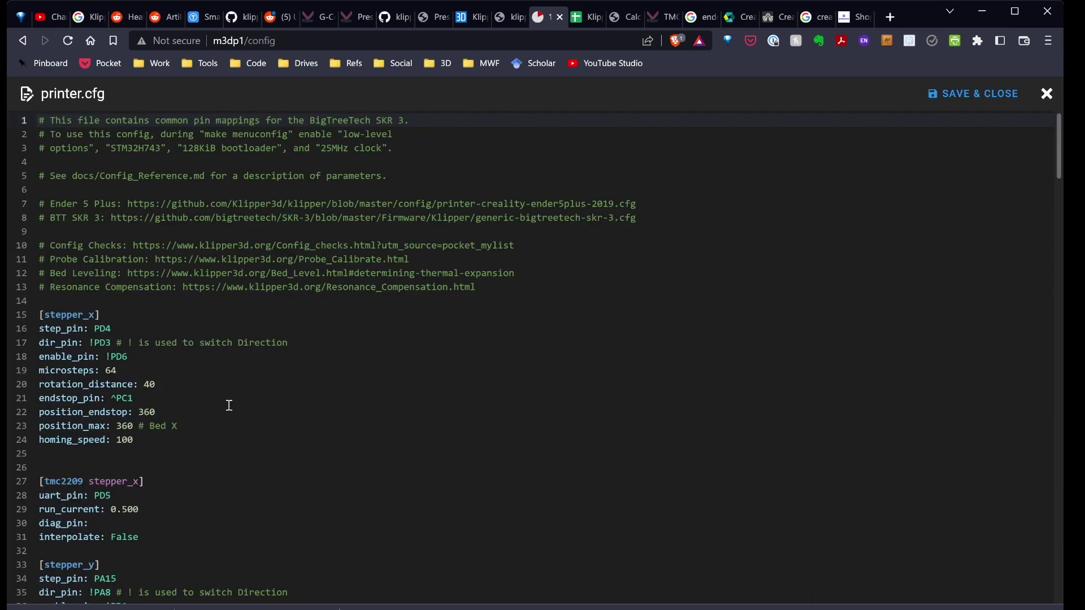
scroll(183, 433, down, 3)
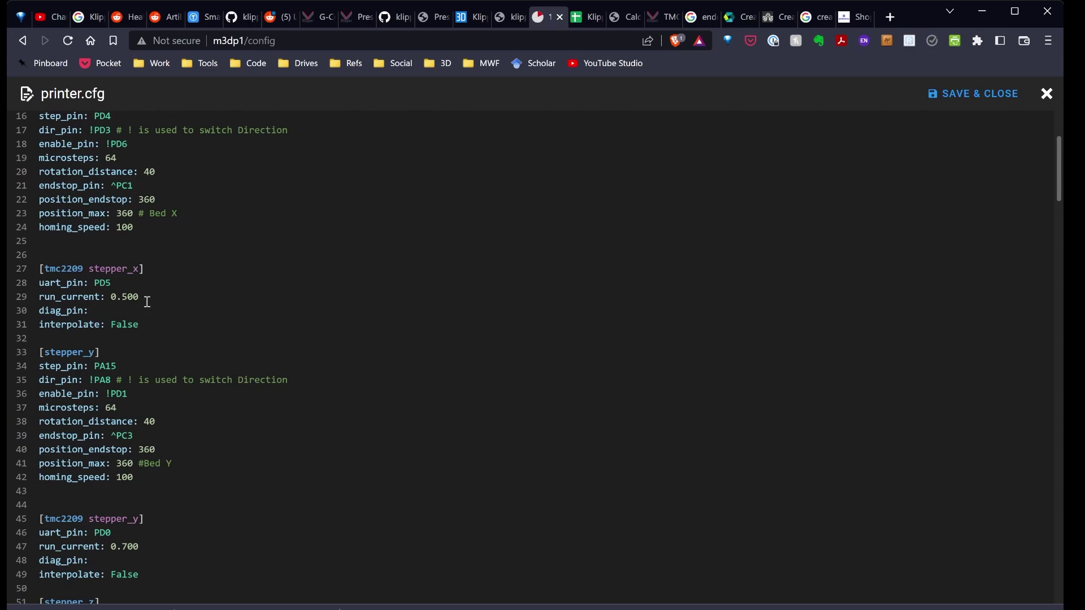
click(145, 298)
click(39, 297)
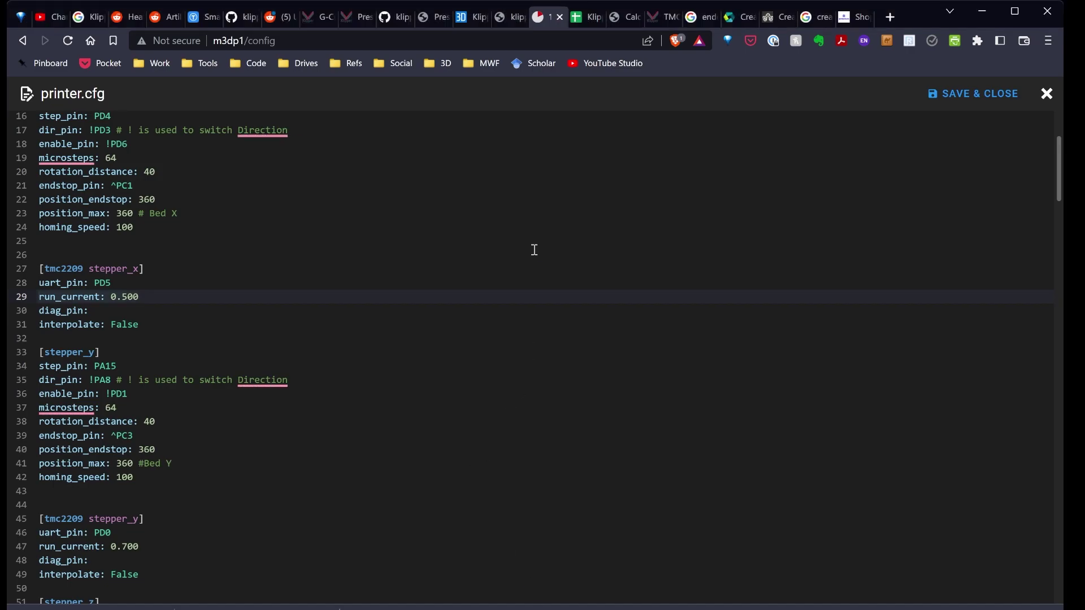
click(583, 30)
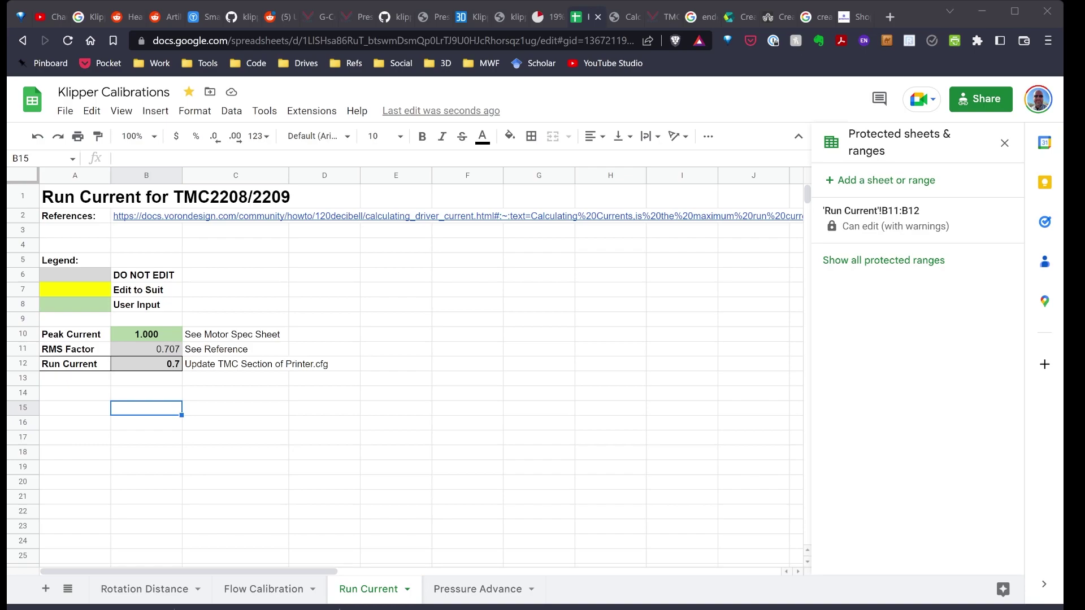
Bring up the All3DP article 'Klipper: Pressure Advance – Simply Explained'
key(ctrl+shift+Tab)
key(ctrl+shift+Tab)
key(ctrl+shift+Tab)
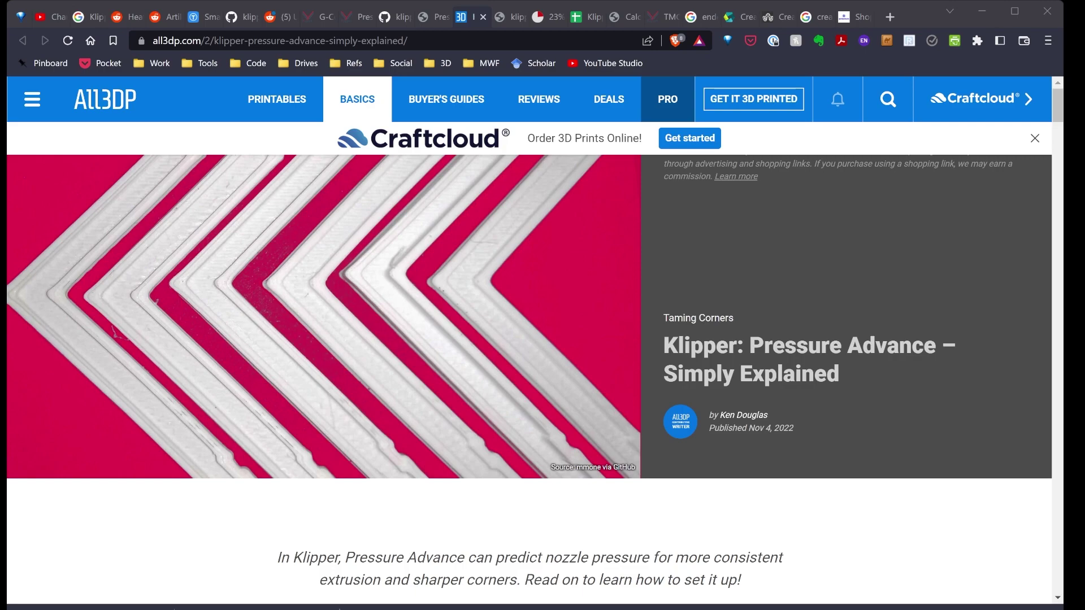
scroll(487, 280, down, 10)
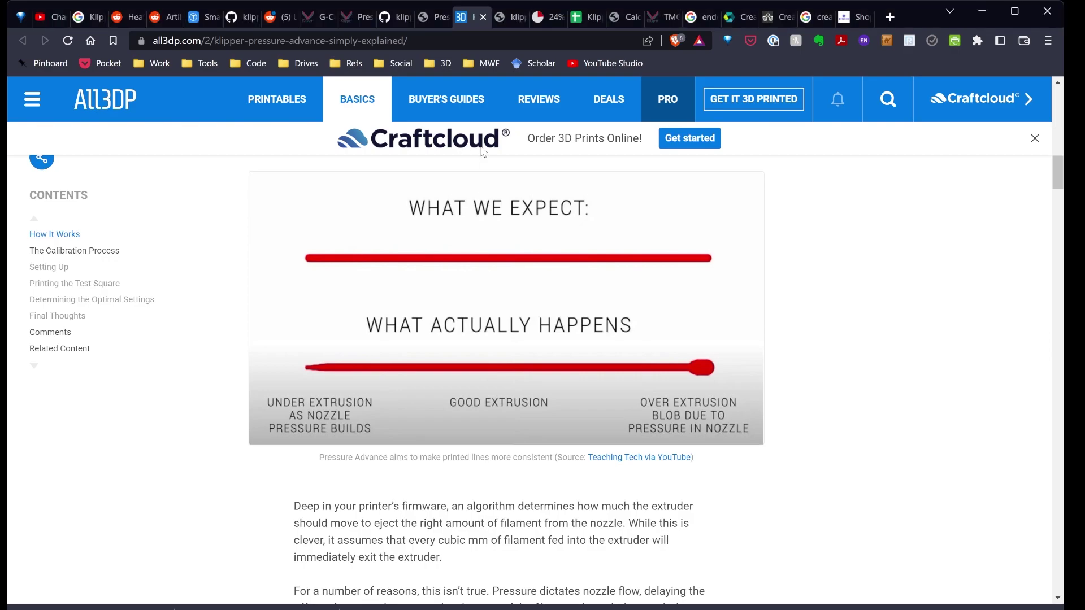
Read the Klipper docs' Tuning pressure advance section, then return to the Pressure Advance sheet
click(359, 22)
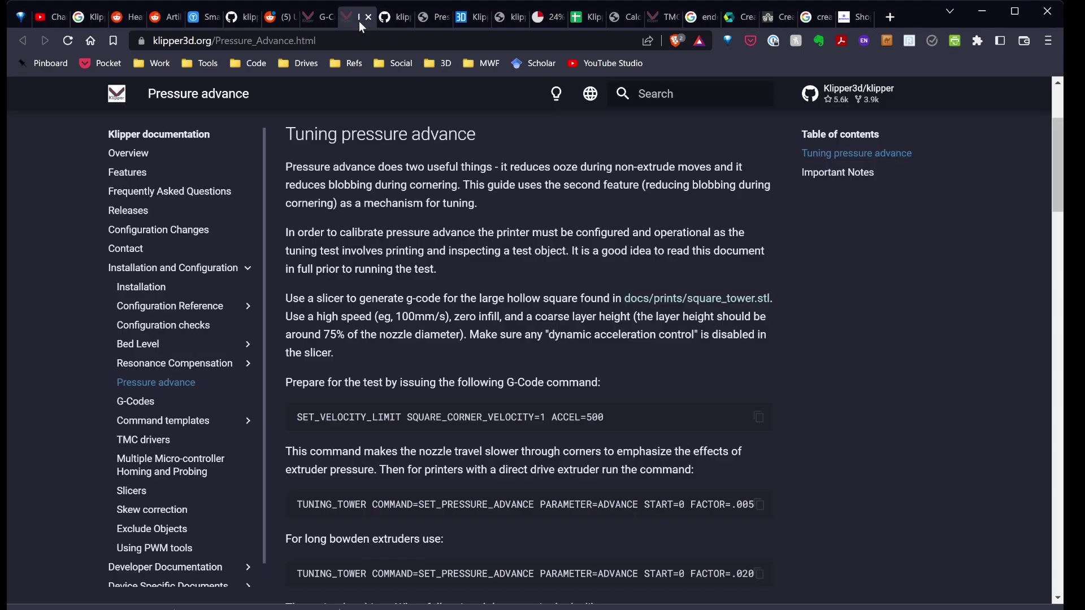
scroll(562, 448, up, 1)
scroll(564, 448, down, 2)
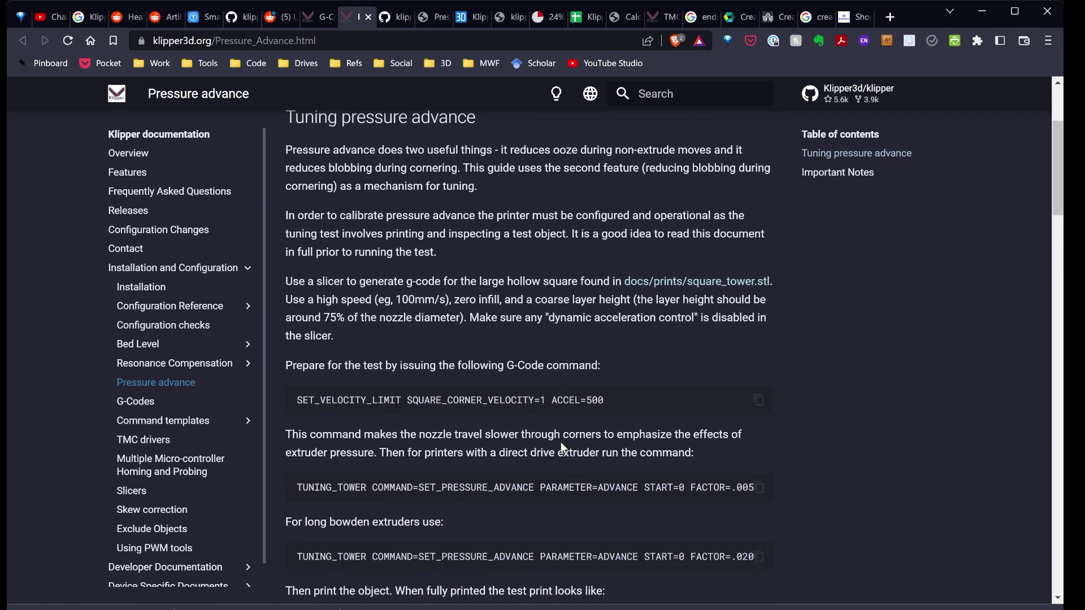
scroll(568, 411, up, 1)
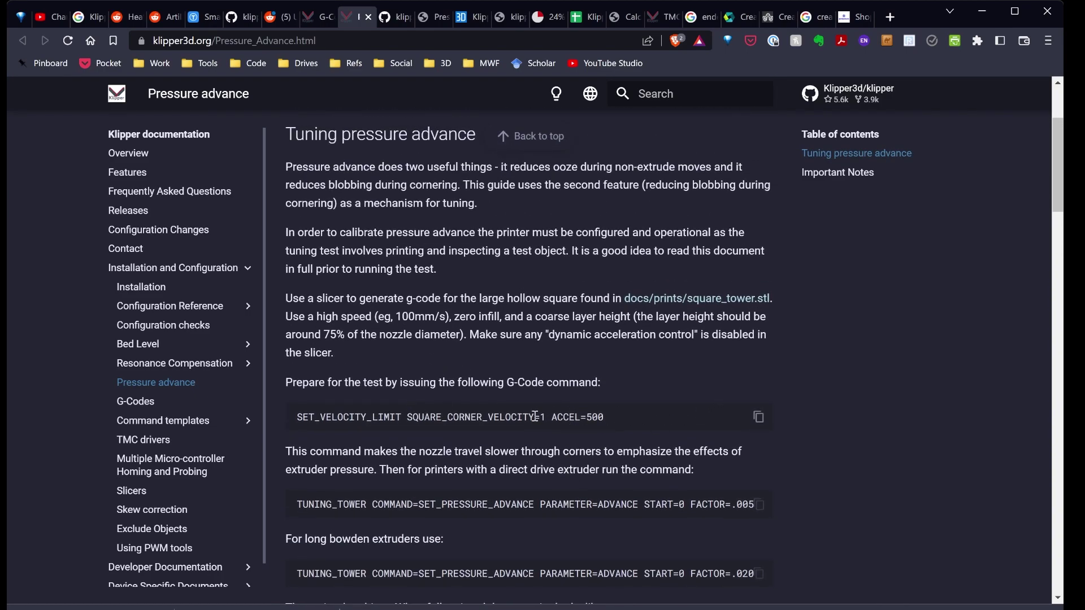
scroll(526, 411, down, 1)
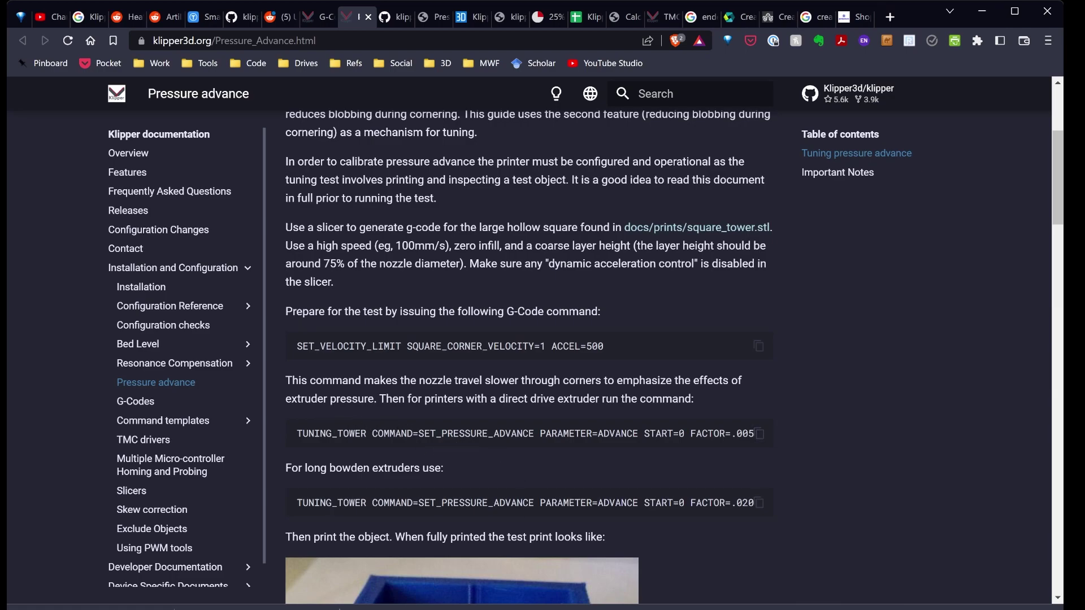
click(578, 19)
scroll(455, 435, down, 2)
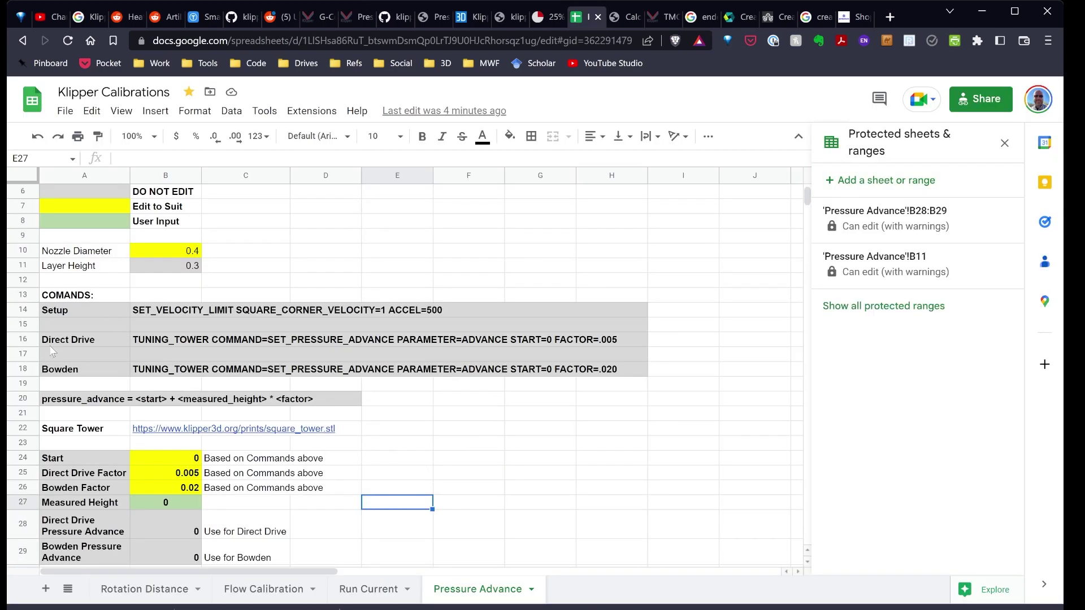
Review the tuning-tower commands, Start 0, factors 0.005 and 0.02, and select Measured Height
drag(66, 310, 147, 311)
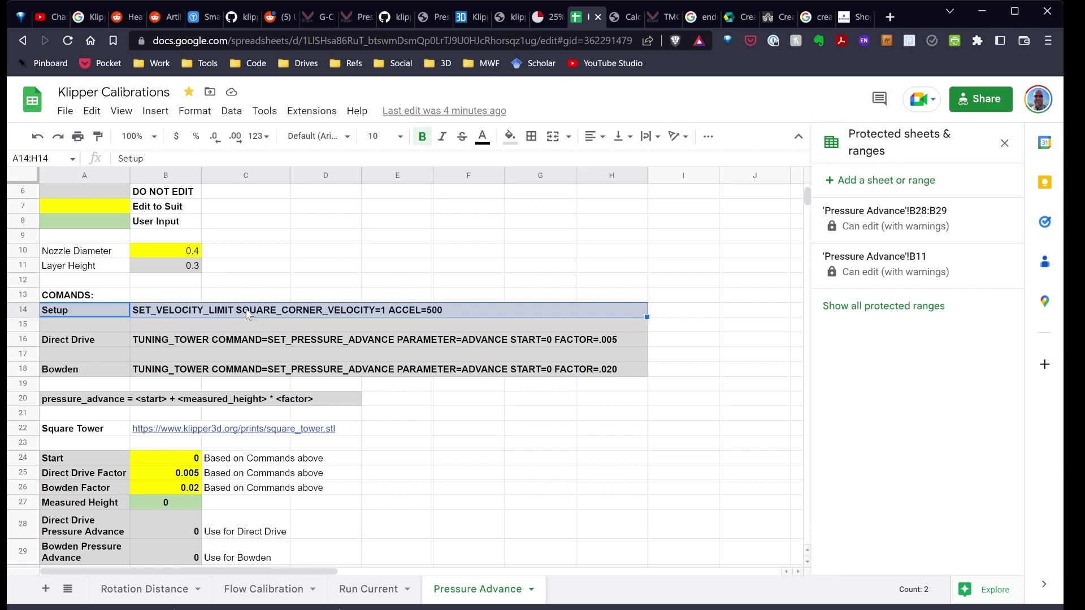
click(125, 343)
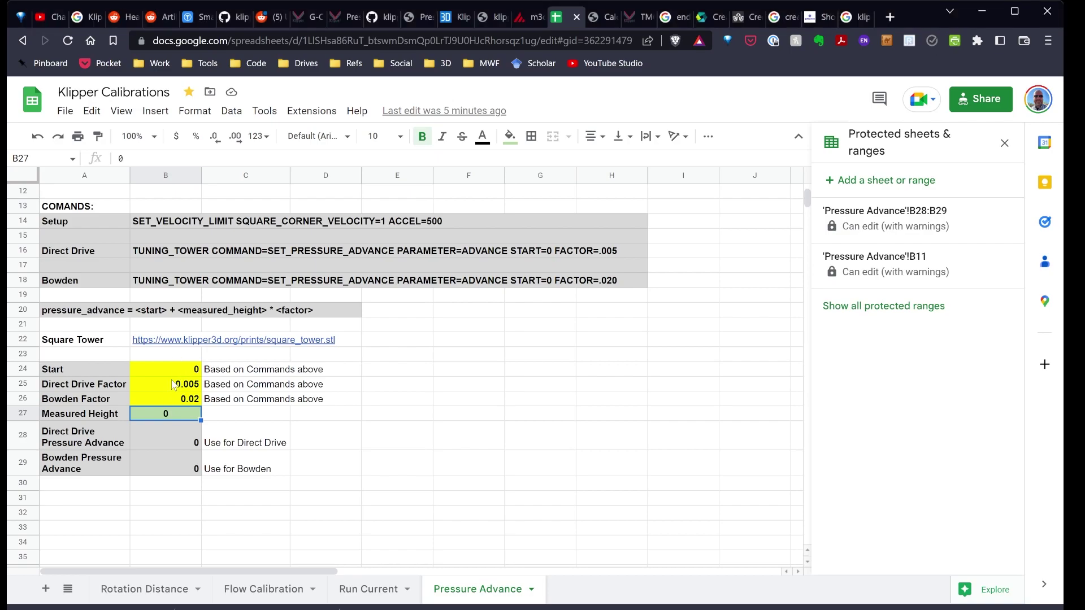
click(175, 370)
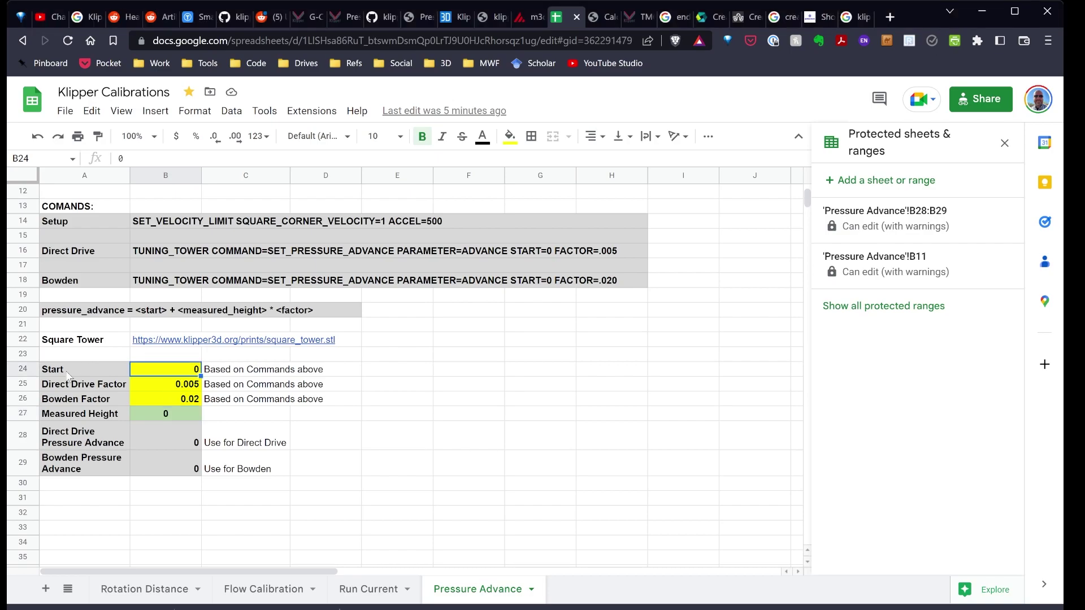
click(464, 253)
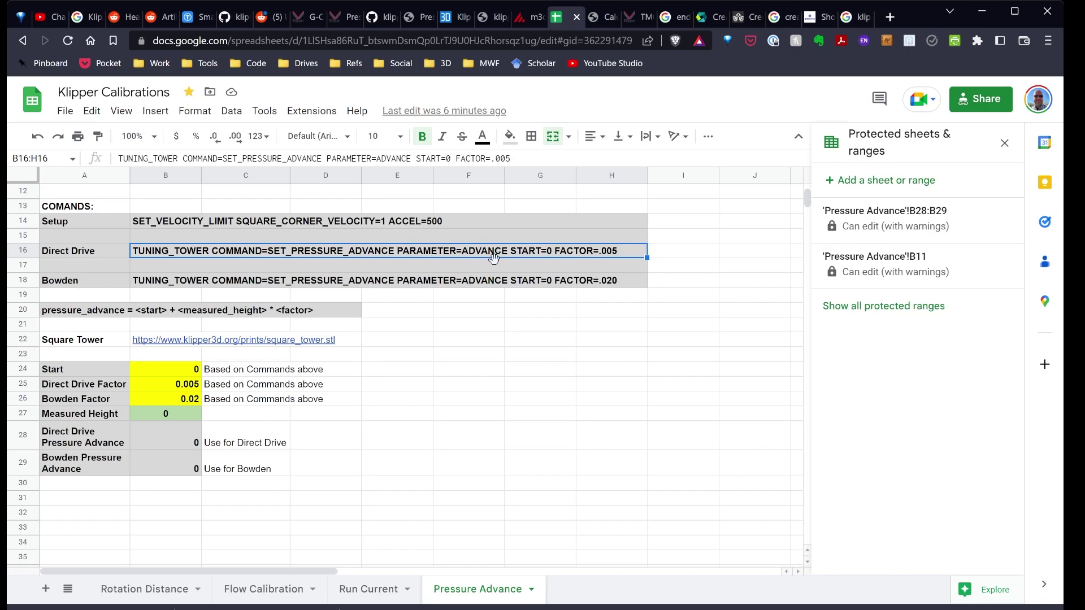
click(185, 371)
click(80, 389)
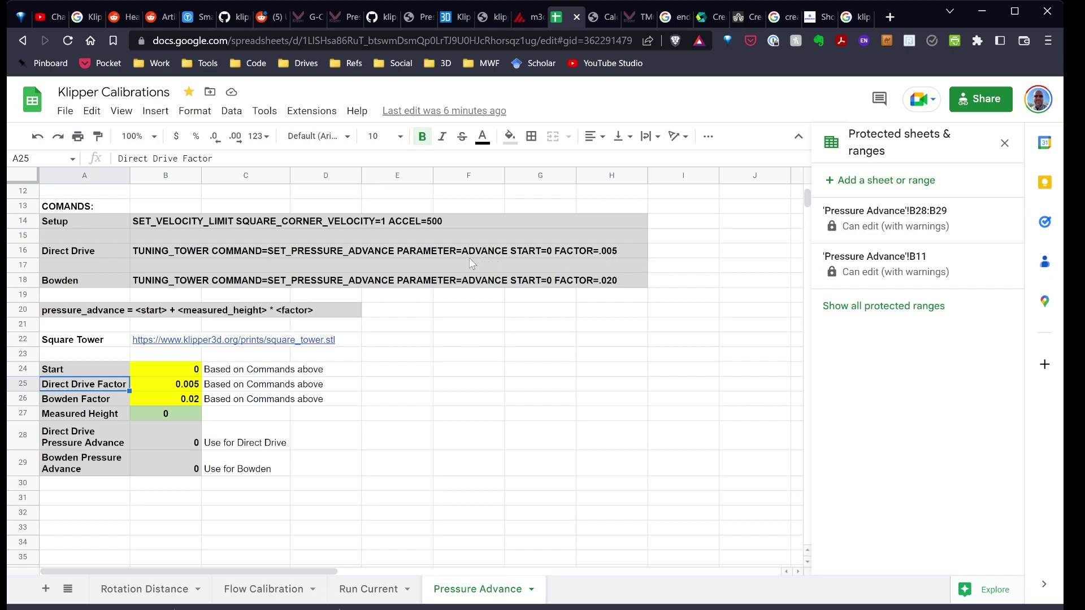
click(186, 400)
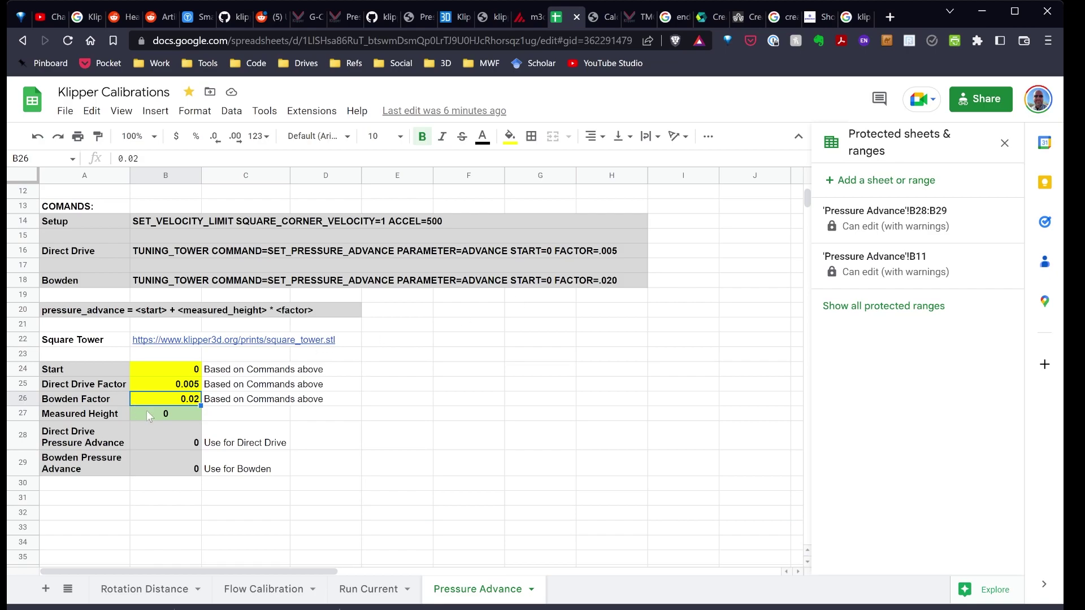
click(182, 412)
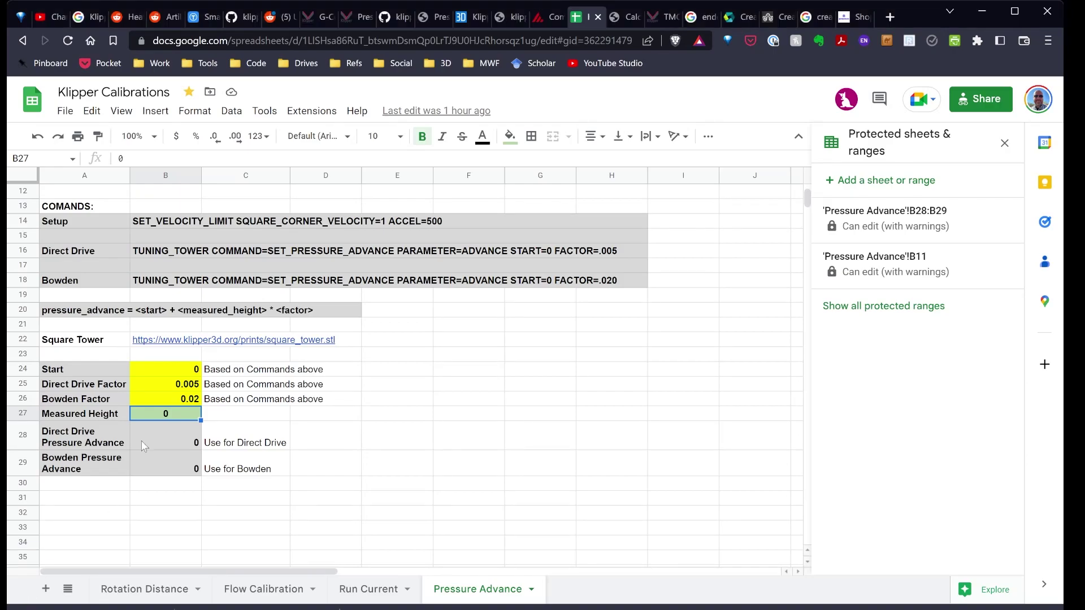
Enter Measured Height 22.54 and view the Direct Drive Pressure Advance formula giving 0.1127
text(22.54)
key(Return)
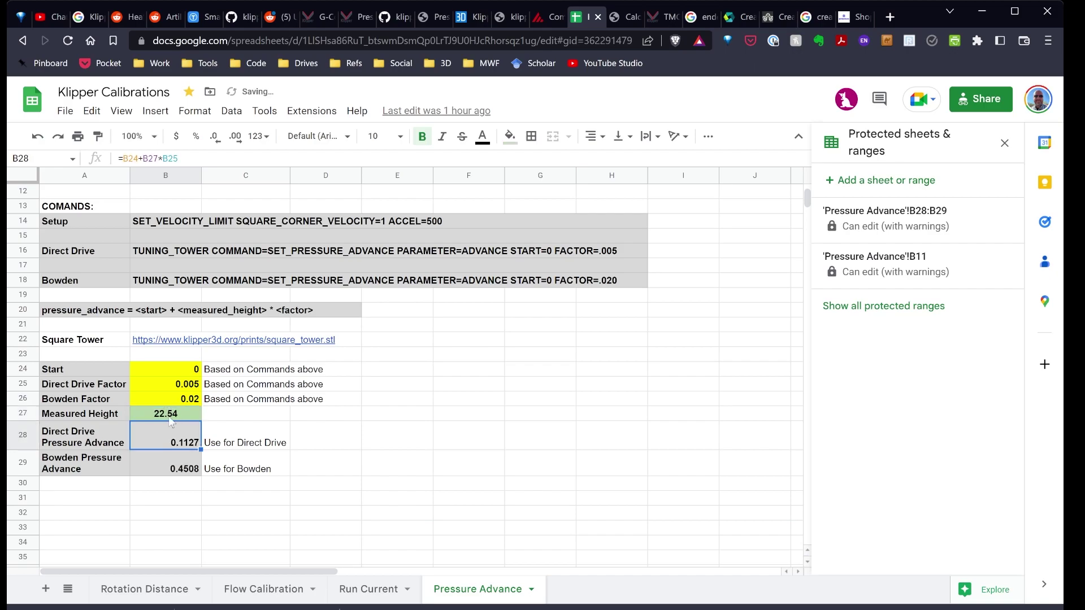
click(175, 499)
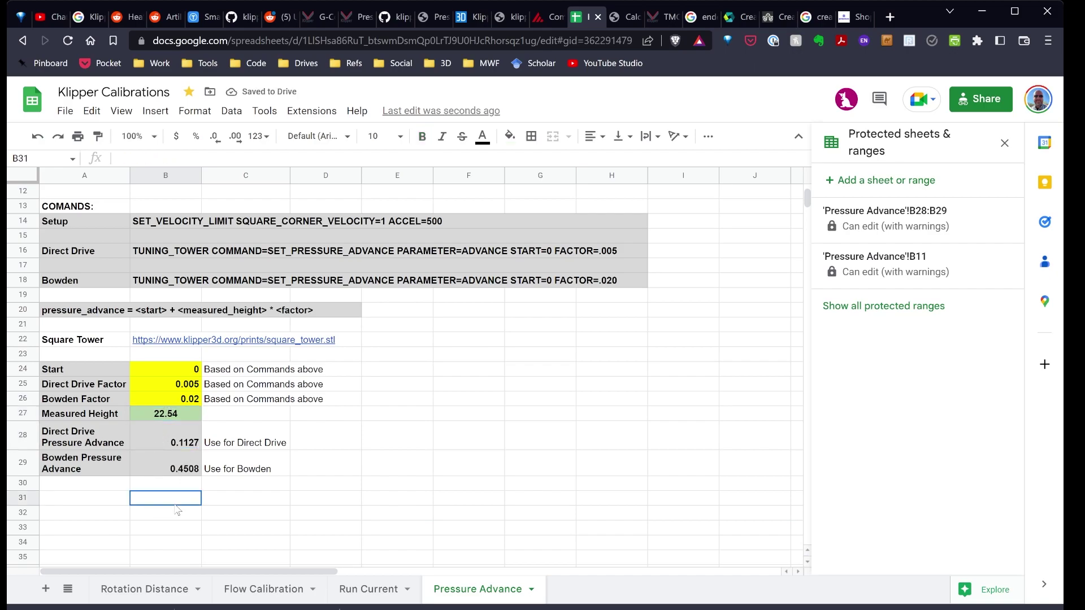
click(186, 443)
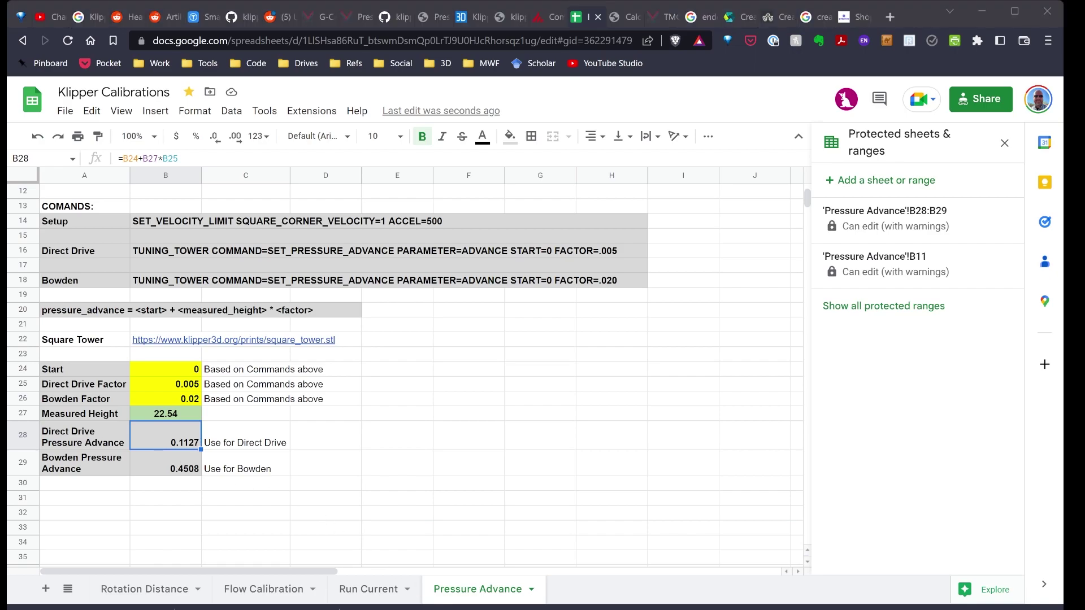
Add a pressure_advance: line after max_temp: 250 in printer.cfg's [extruder] section
key(ctrl+shift+Tab)
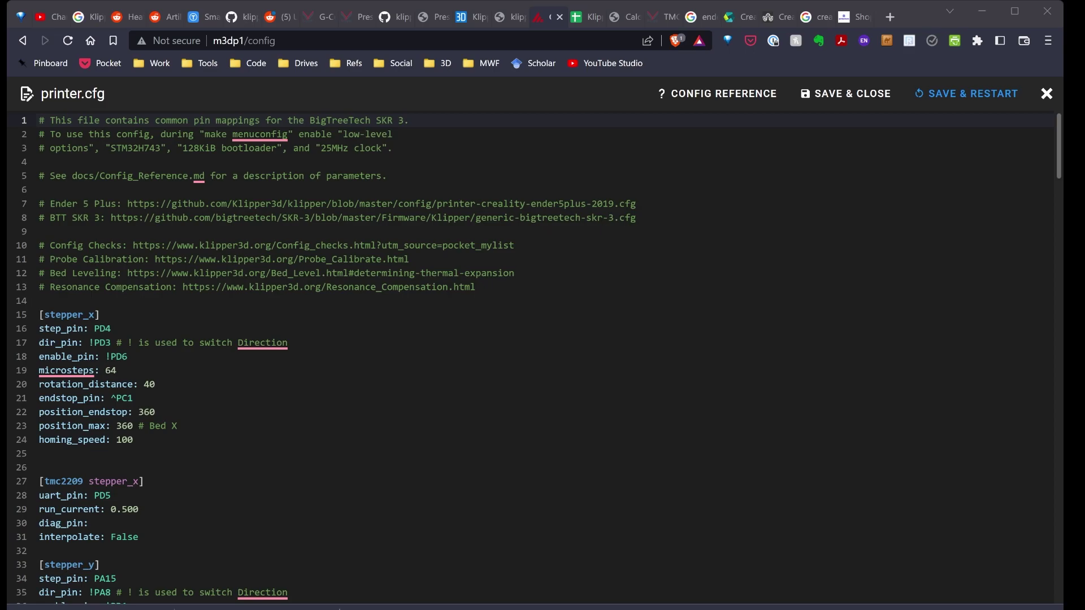
click(63, 385)
scroll(102, 401, down, 8)
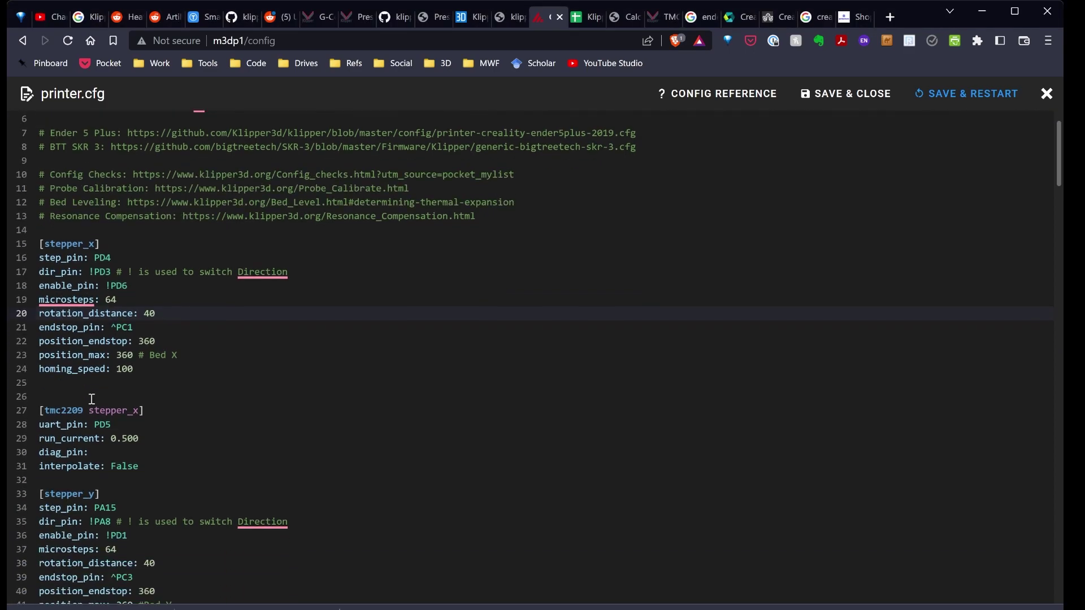
scroll(101, 401, down, 8)
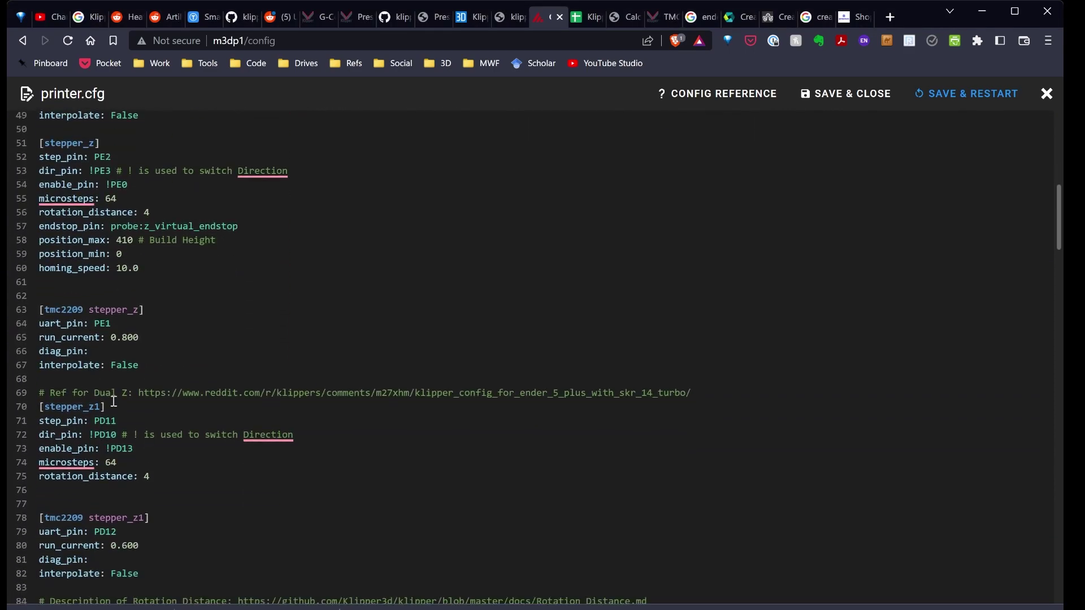
scroll(113, 401, down, 2)
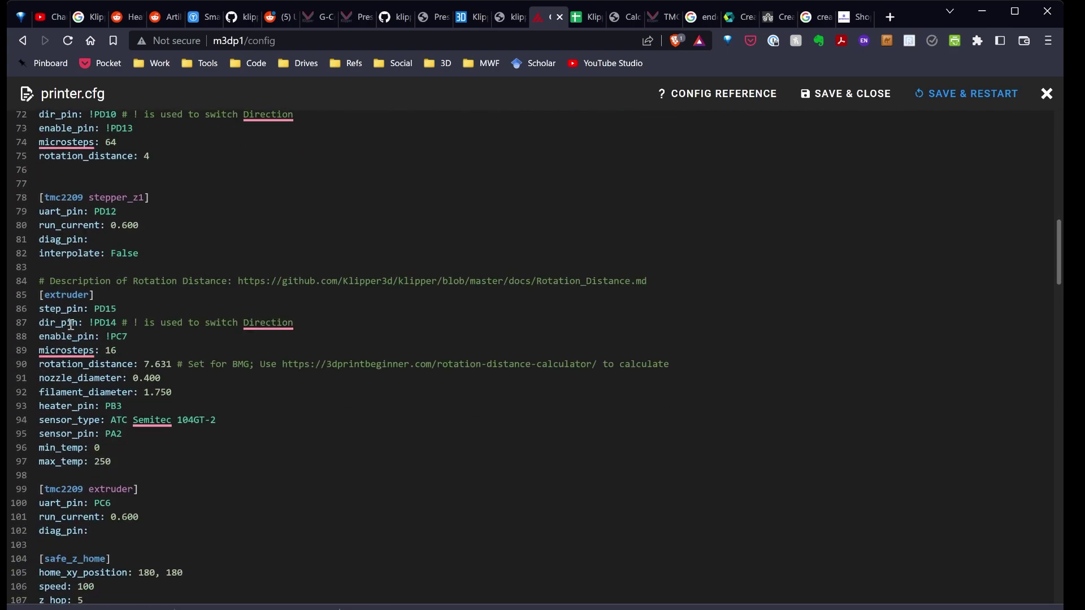
scroll(86, 337, down, 2)
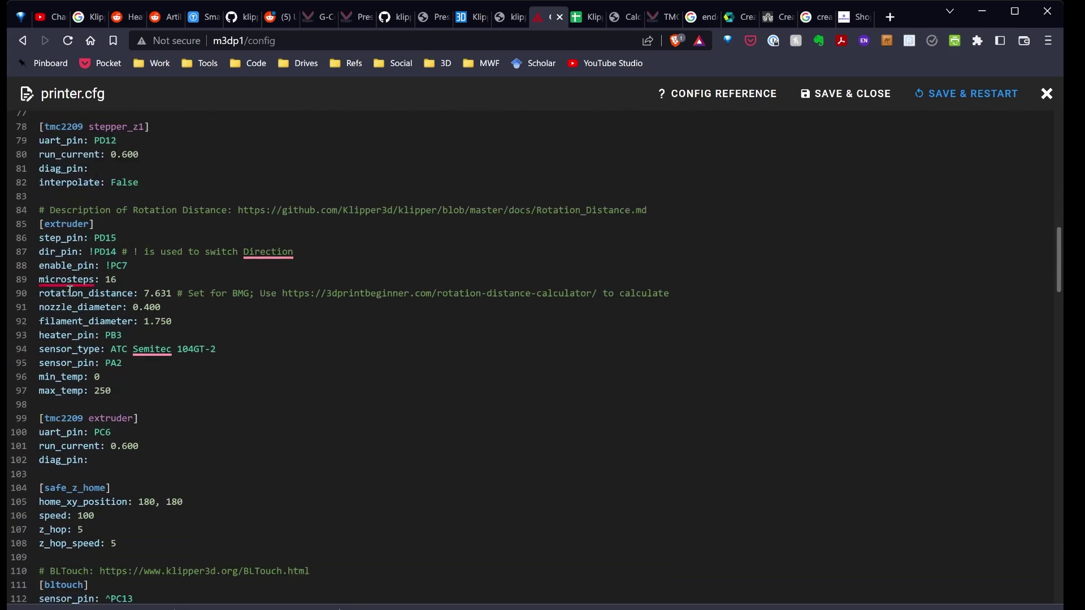
click(134, 403)
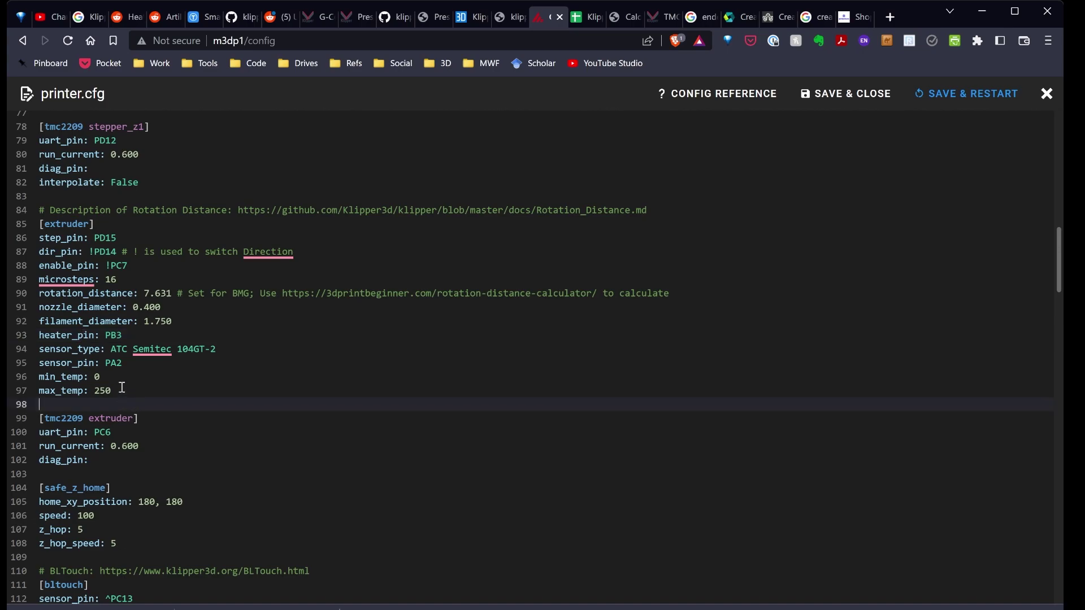
click(122, 388)
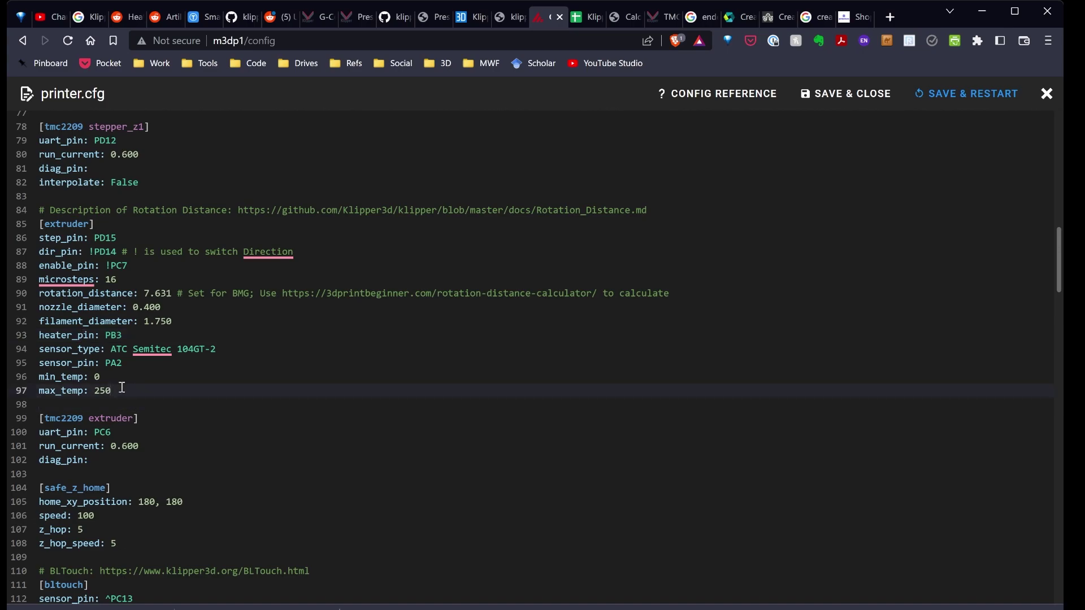
key(Return)
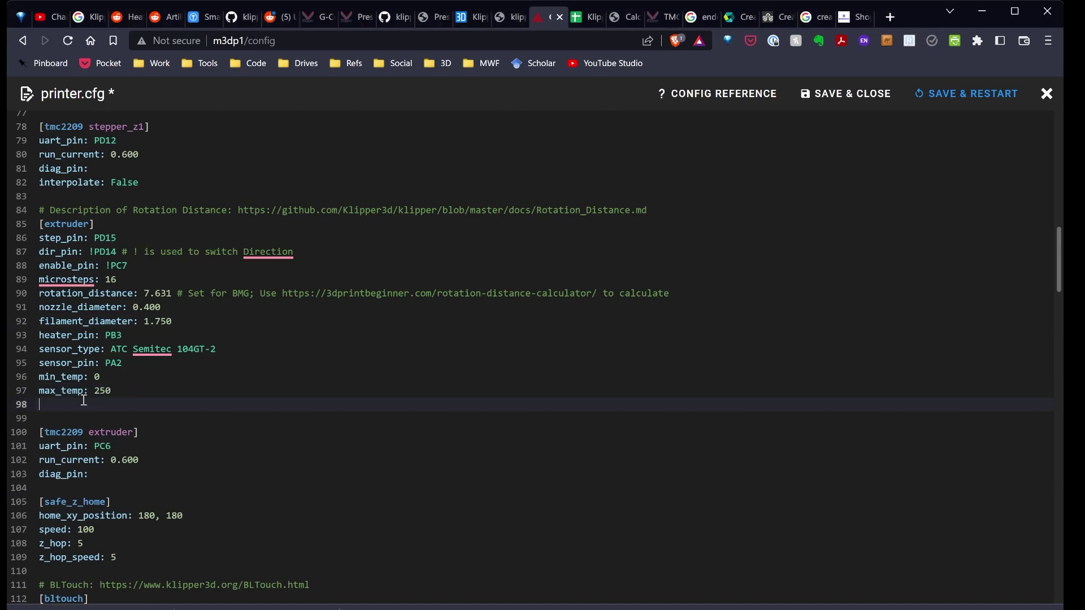
text(pressure_advance =)
text(:)
Fill in pressure_advance: .112 from the sheet, then save printer.cfg and restart Klipper
click(584, 19)
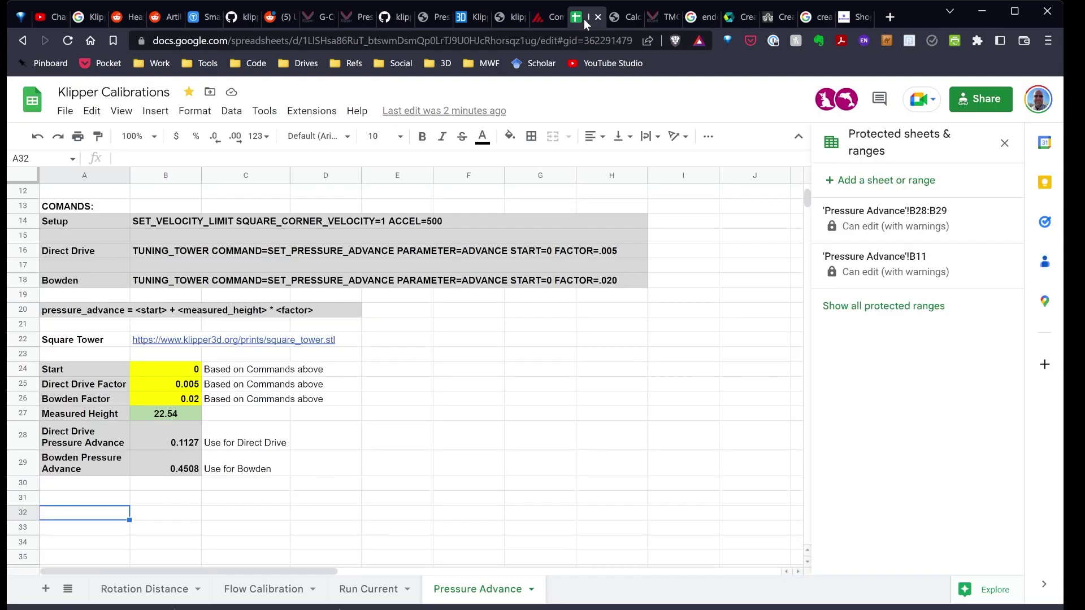
click(538, 18)
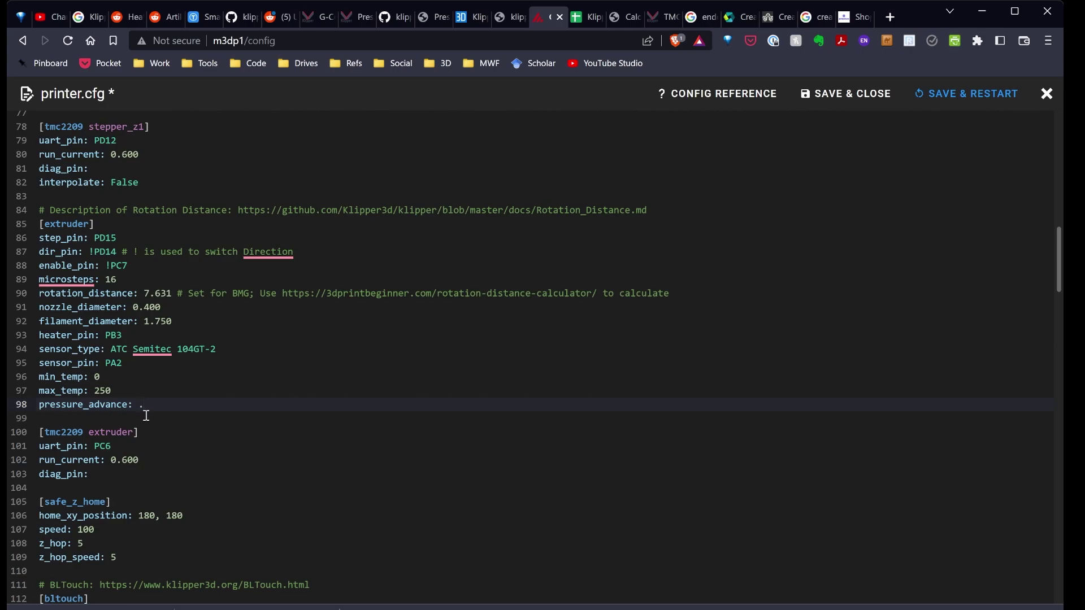
text(1127)
click(965, 95)
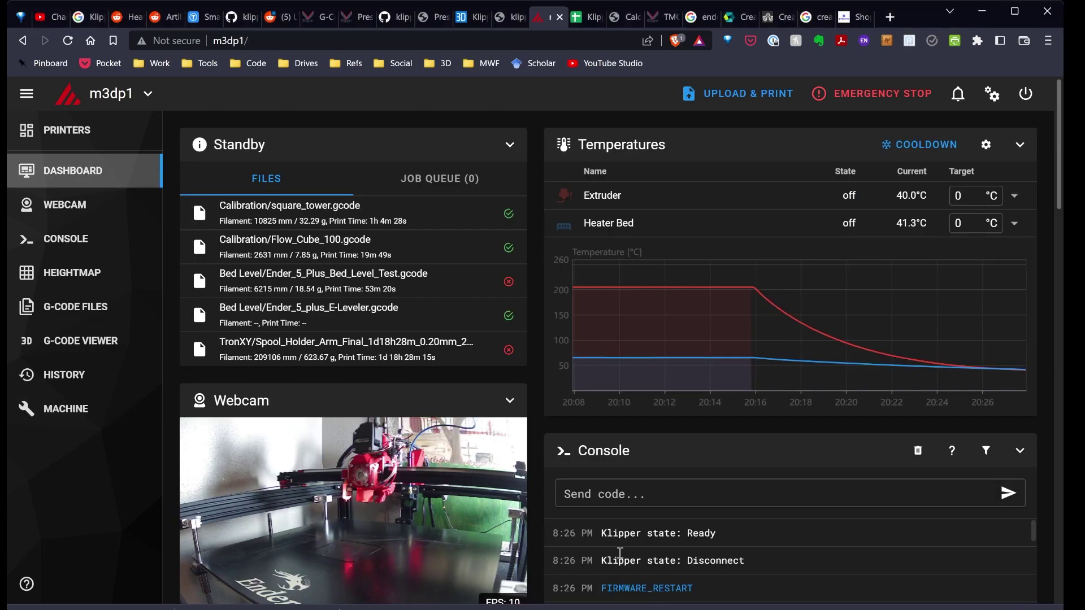
Send RESTART from the Mainsail console and confirm Klipper returns to Ready
click(584, 497)
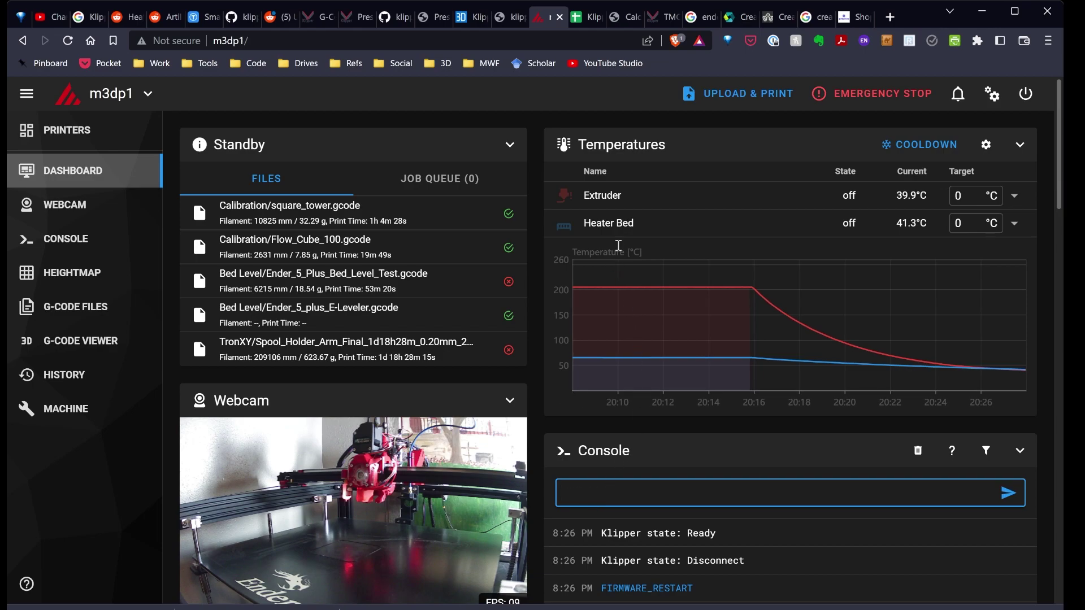
text(RESTART)
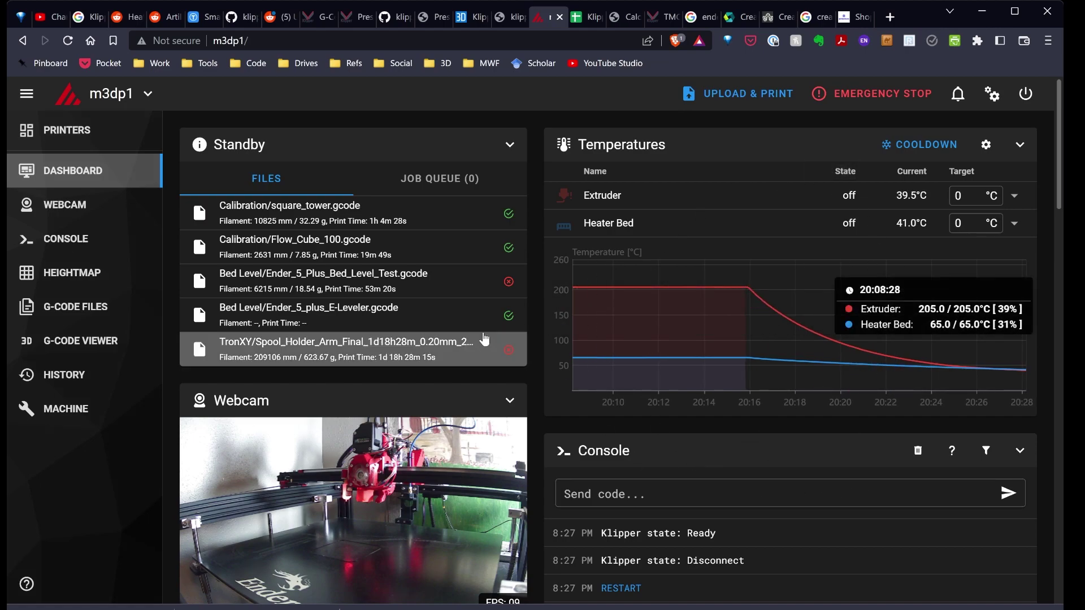
scroll(585, 435, down, 1)
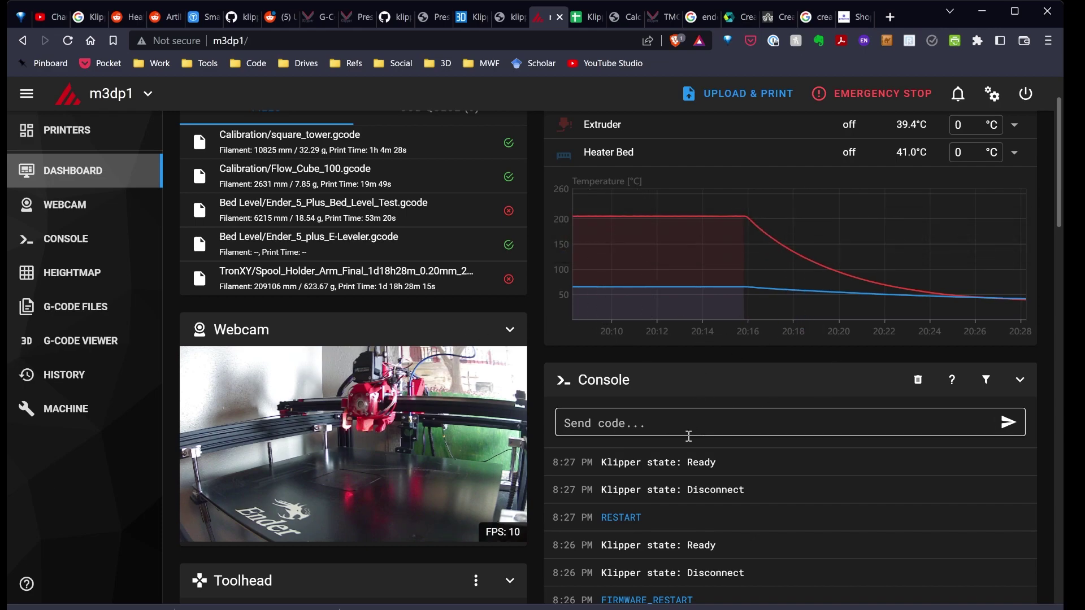
scroll(693, 435, up, 1)
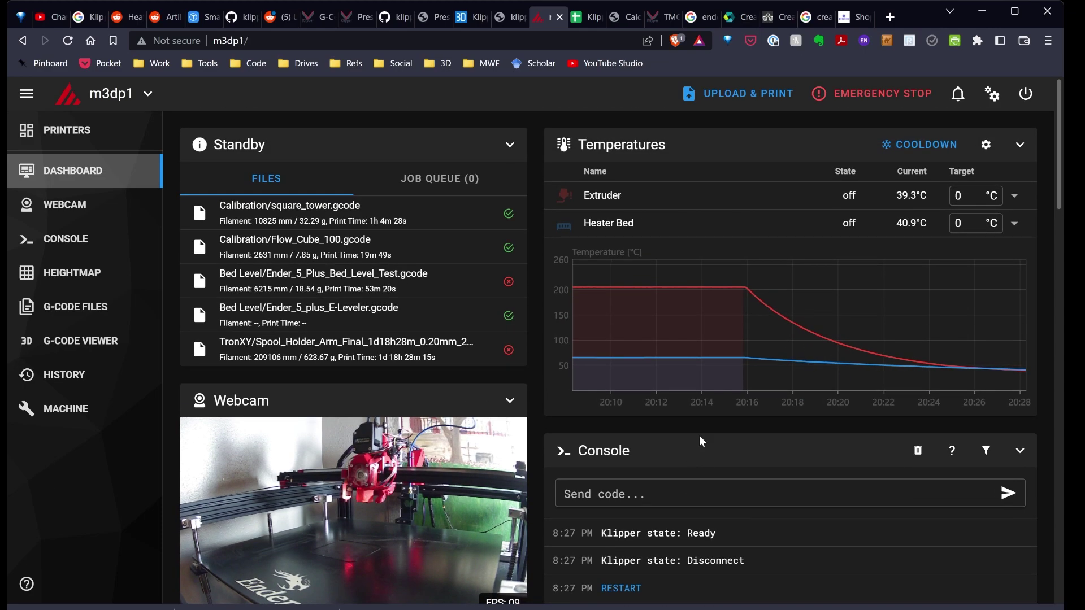
scroll(700, 435, down, 1)
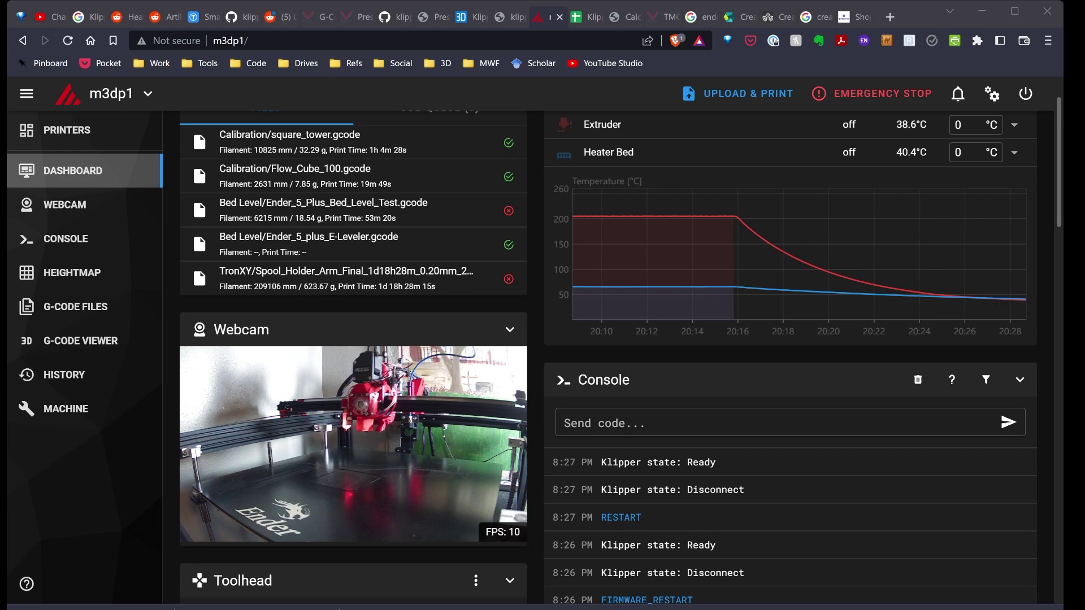
Return to the Pressure Advance sheet and open its File menu
click(592, 19)
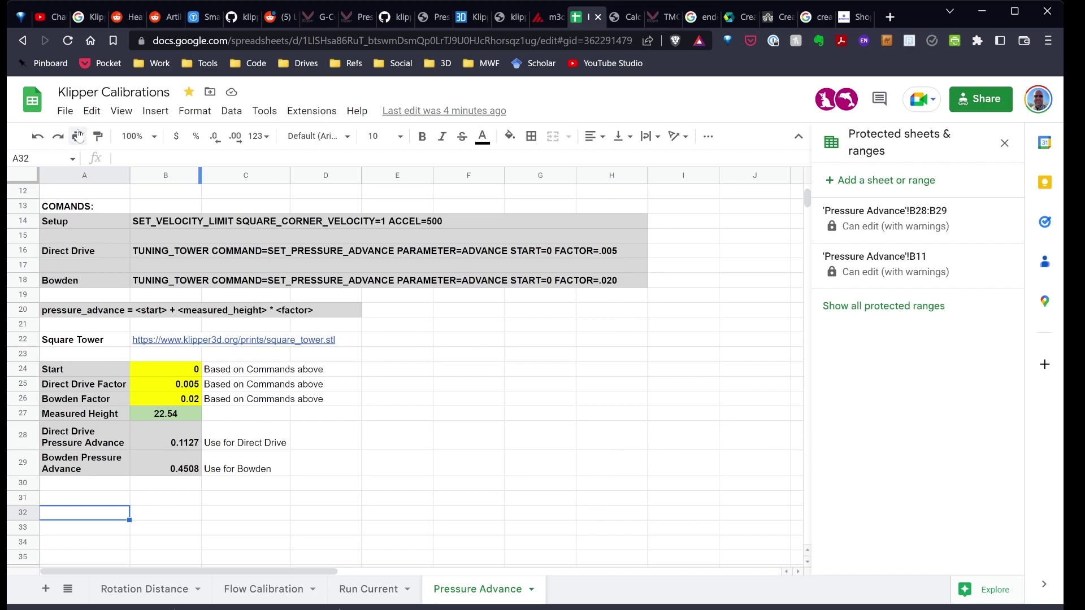
click(66, 112)
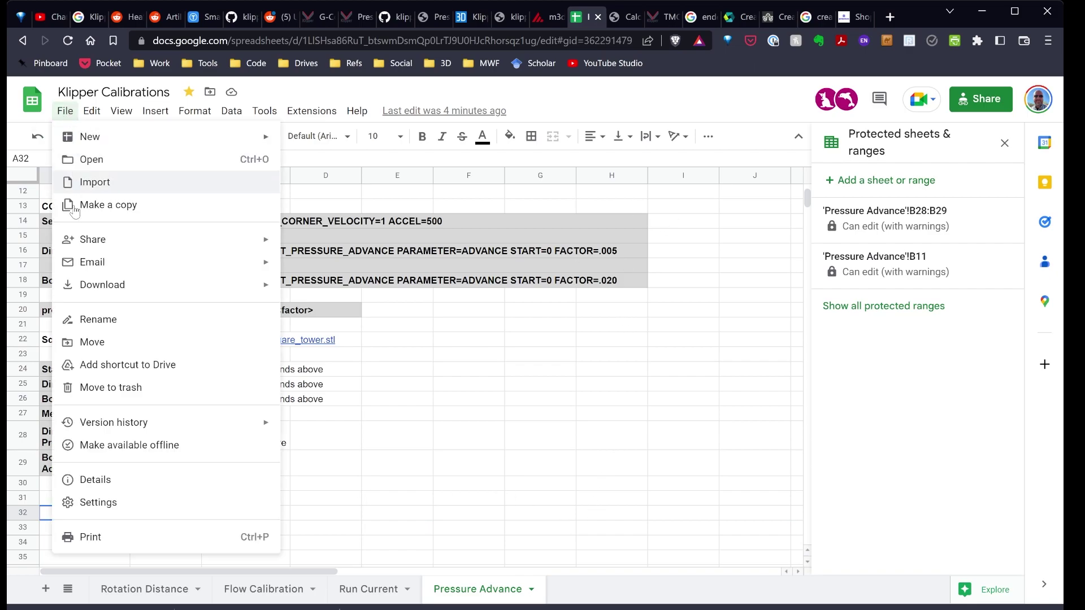